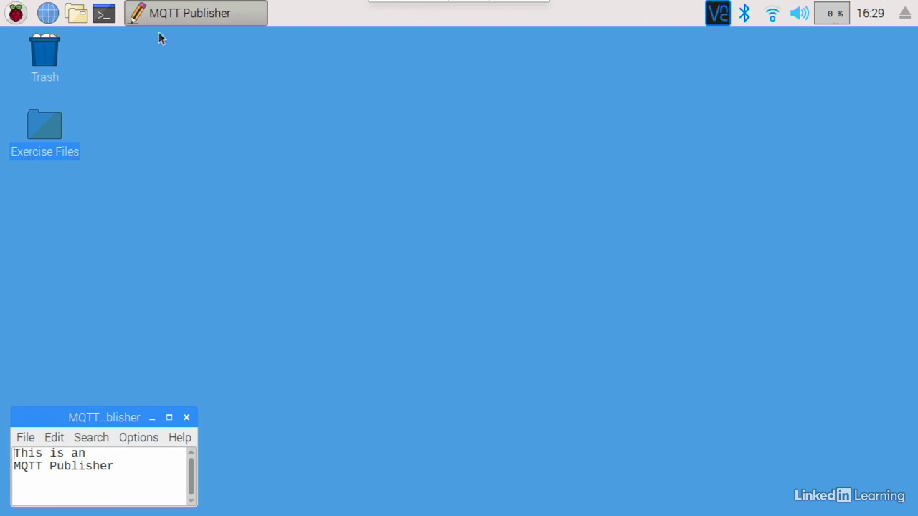
Start Node-RED on the MQTT Publisher Raspberry Pi
click(15, 15)
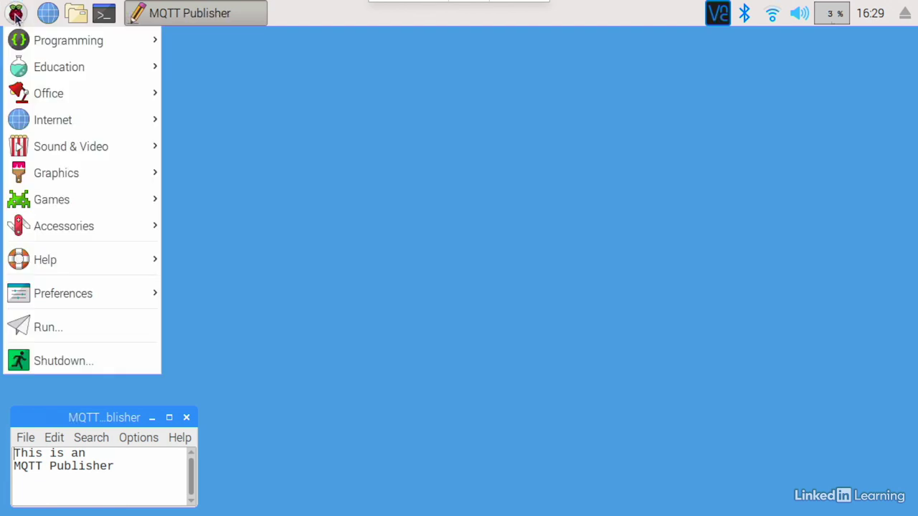
mouse_move(86, 40)
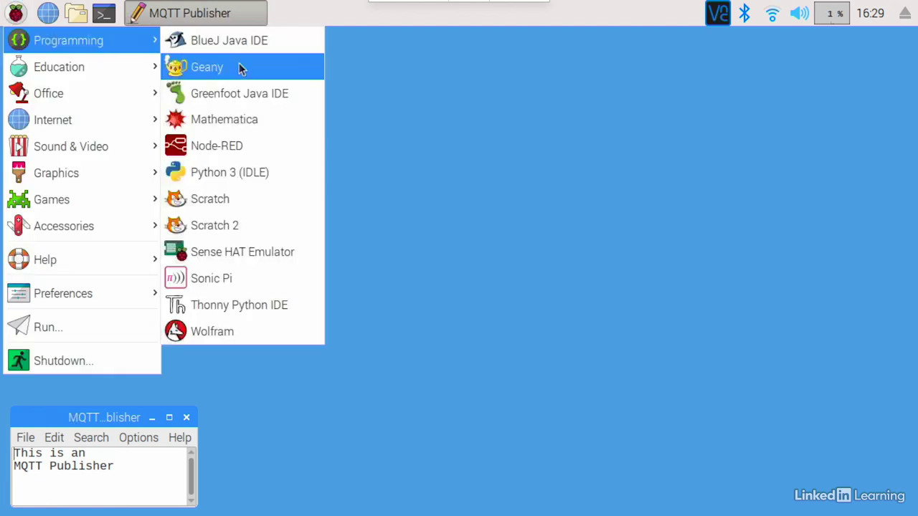
click(234, 149)
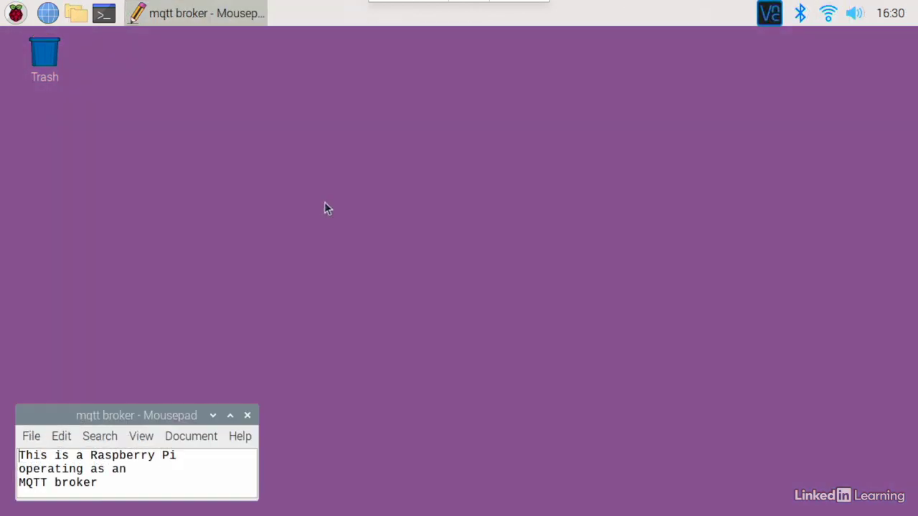
Start Node-RED on the Raspberry Pi operating as the MQTT broker
click(16, 13)
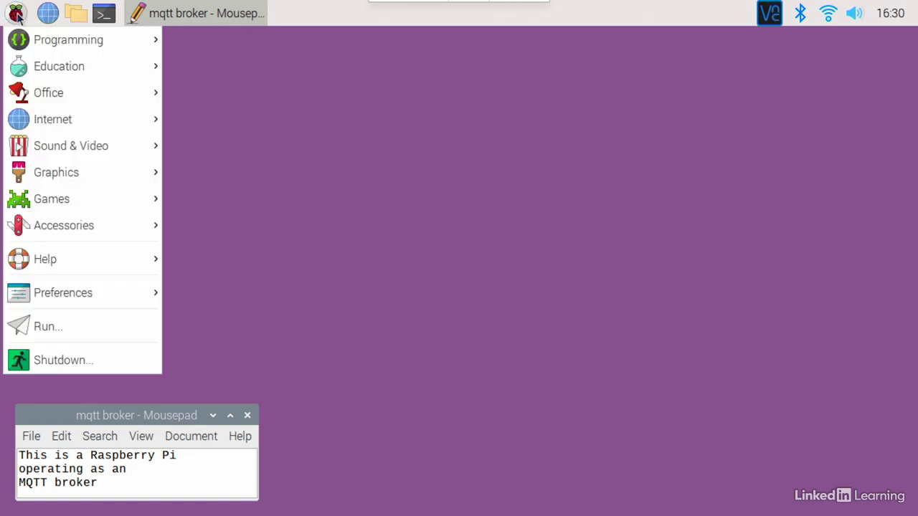
mouse_move(18, 40)
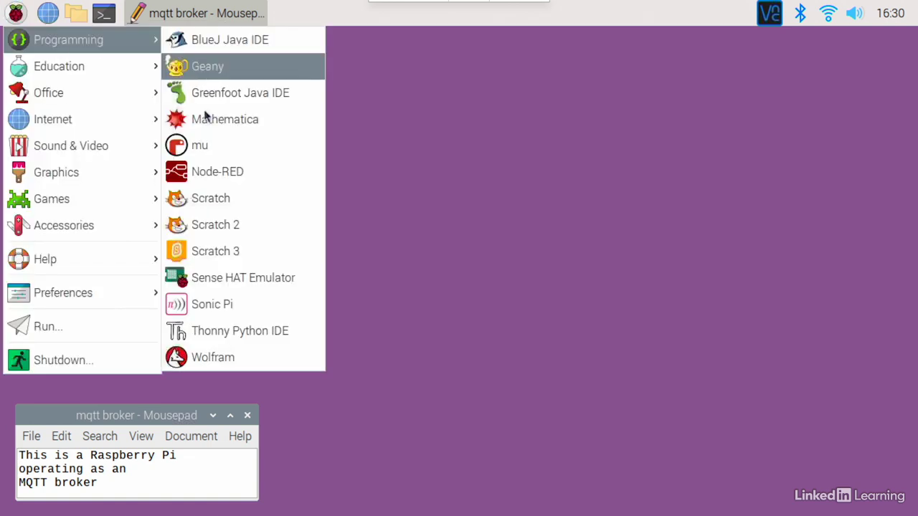
click(210, 172)
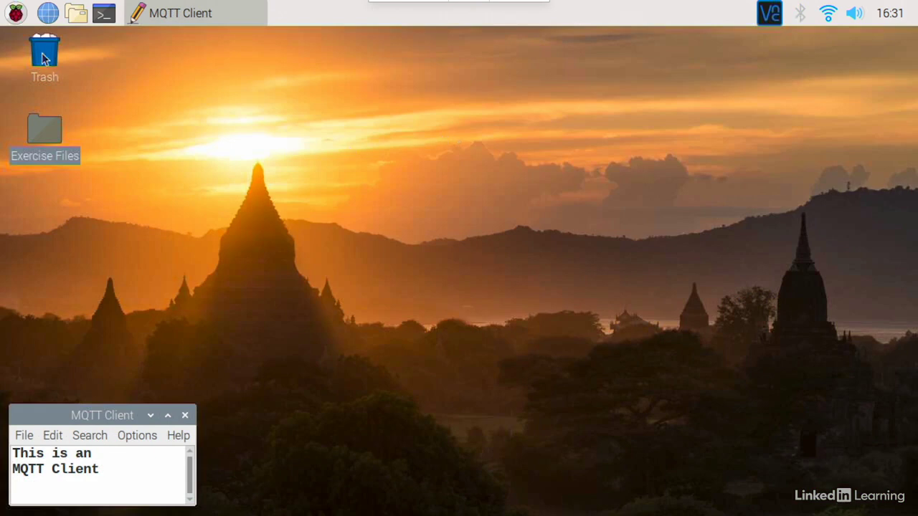
Start Node-RED on the MQTT Client Raspberry Pi
click(18, 14)
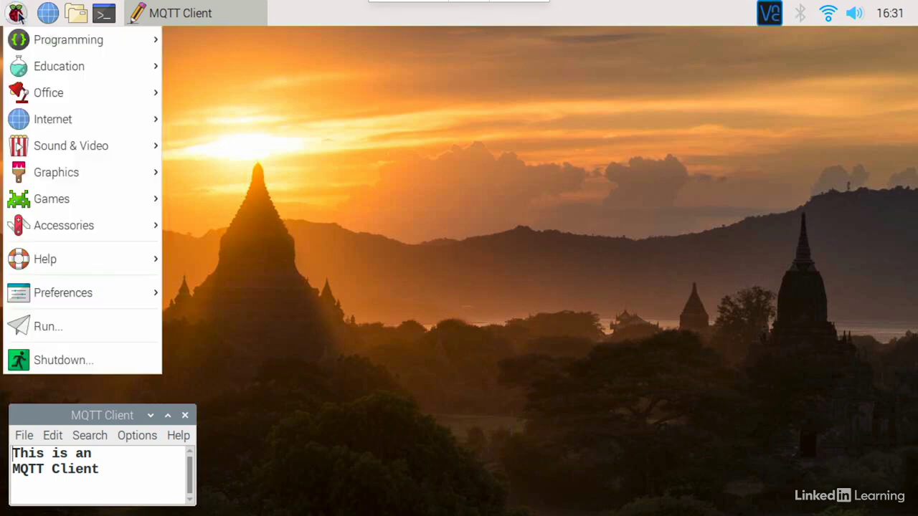
mouse_move(32, 44)
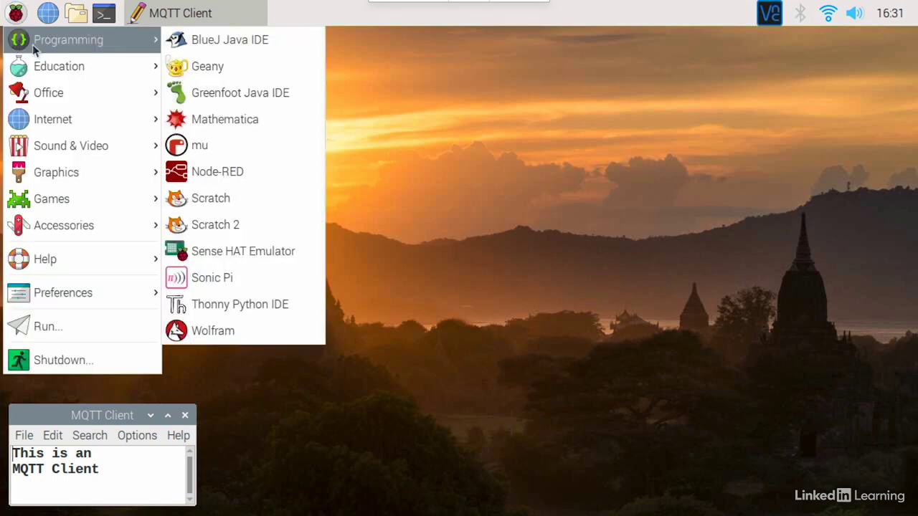
click(237, 175)
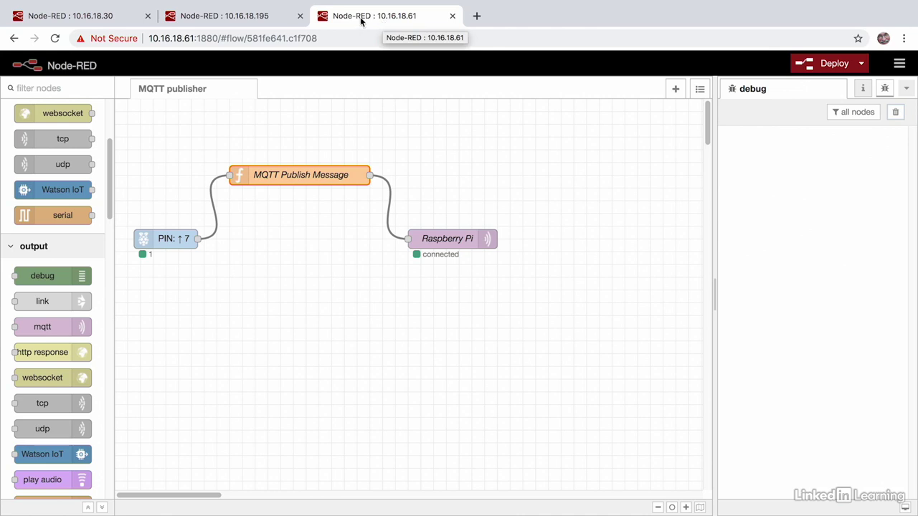
View the MQTT Broker and MQTT Client flows in the browser, and return to the MQTT publisher flow
click(267, 18)
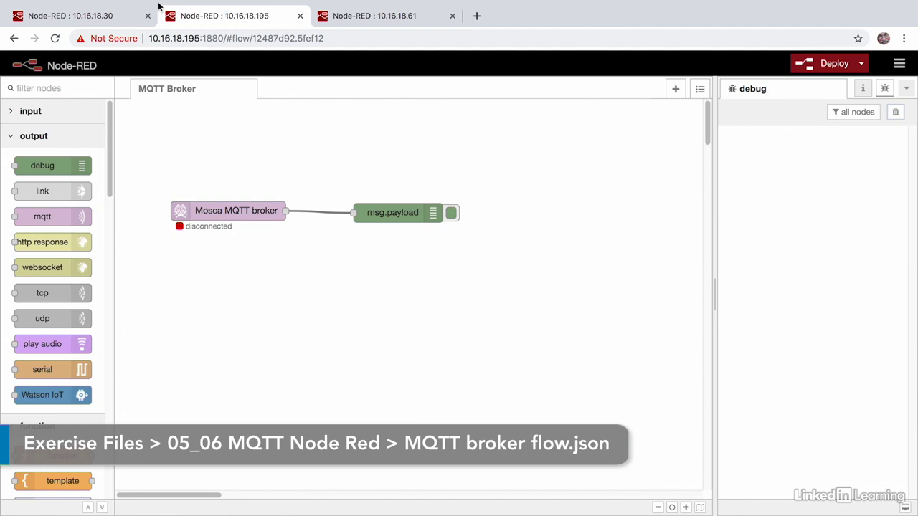
click(110, 17)
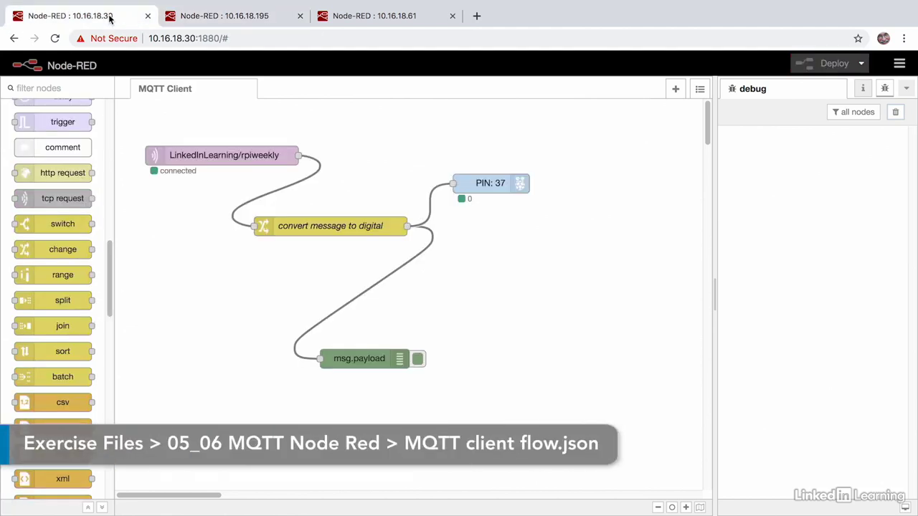
click(391, 21)
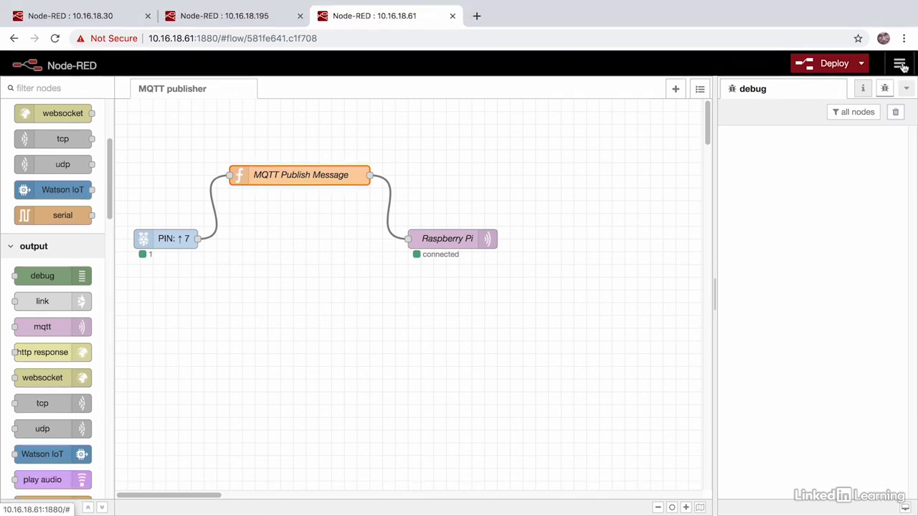
Select MQTT publisher flow.json from the 05_06 MQTT Node Red folder for importing nodes, and cancel the import
click(900, 64)
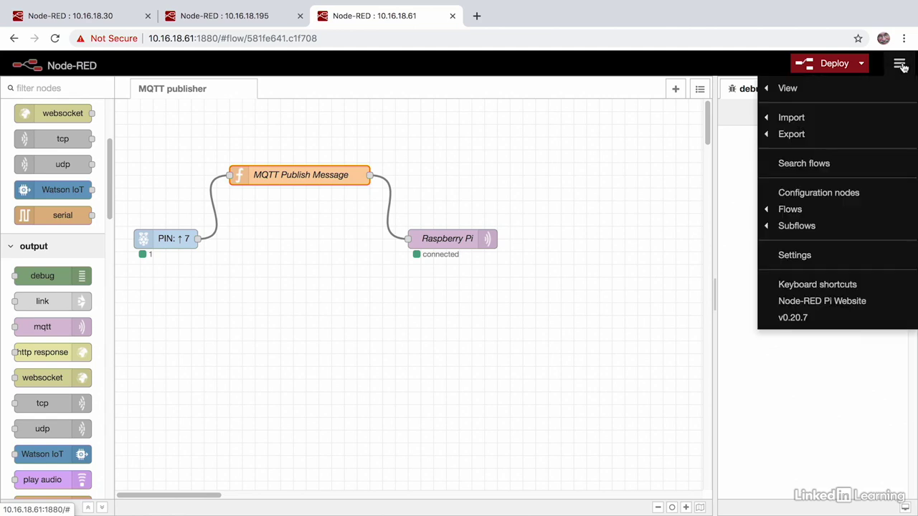
mouse_move(809, 122)
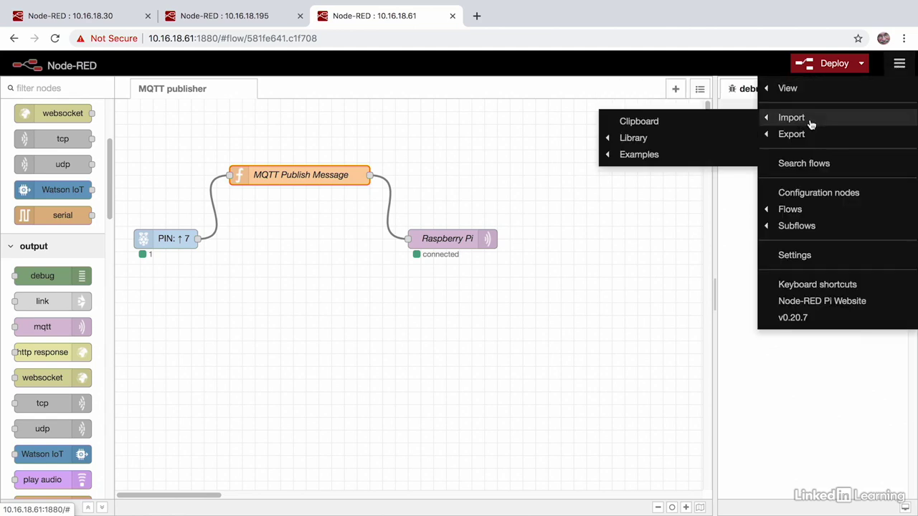
click(670, 124)
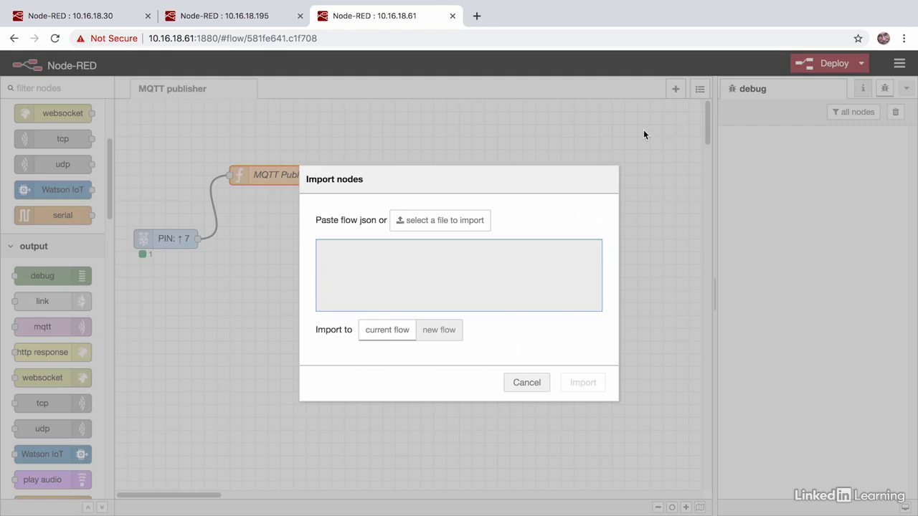
click(428, 225)
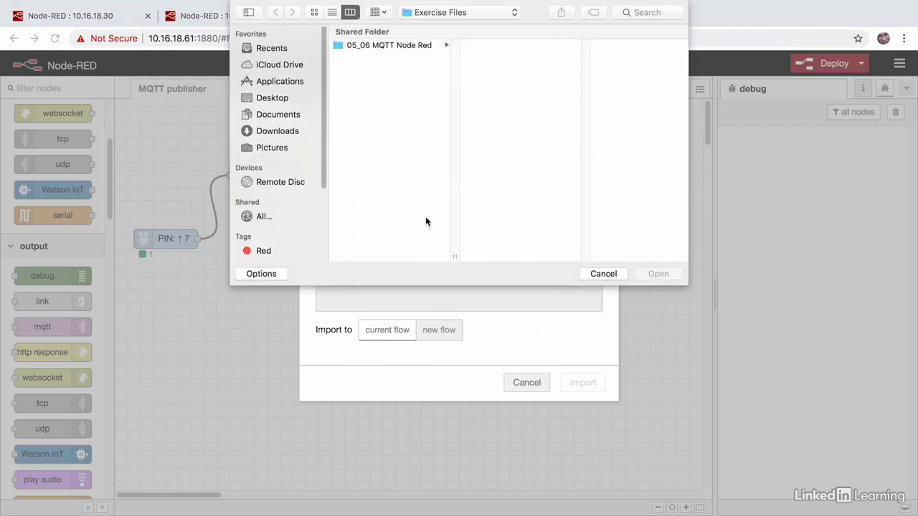
click(409, 46)
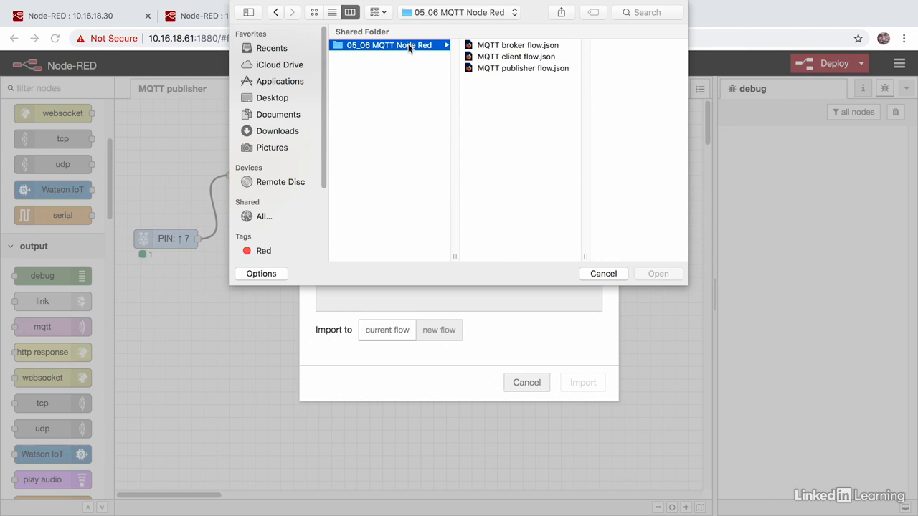
click(504, 69)
click(505, 68)
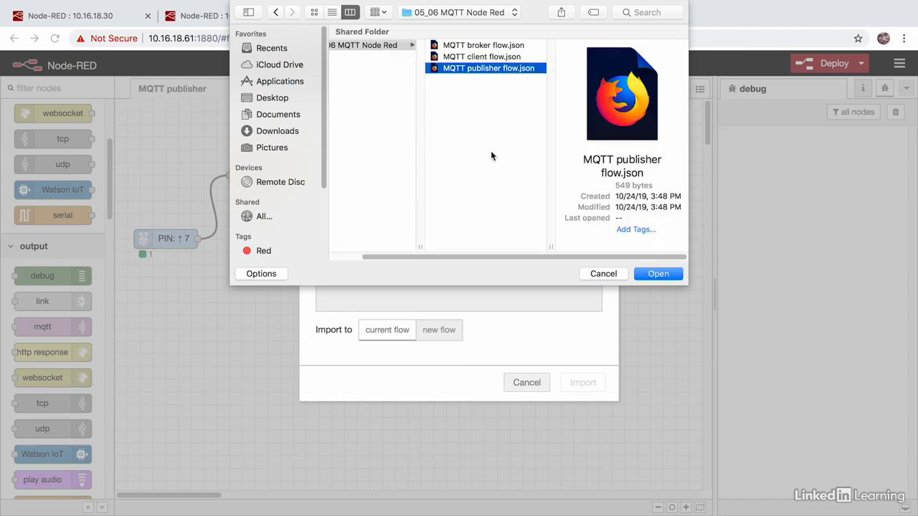
click(619, 273)
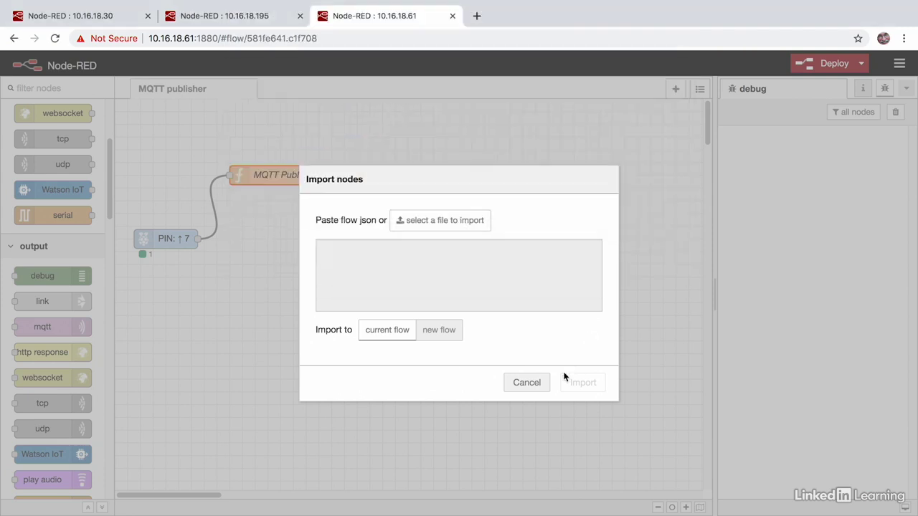
click(538, 383)
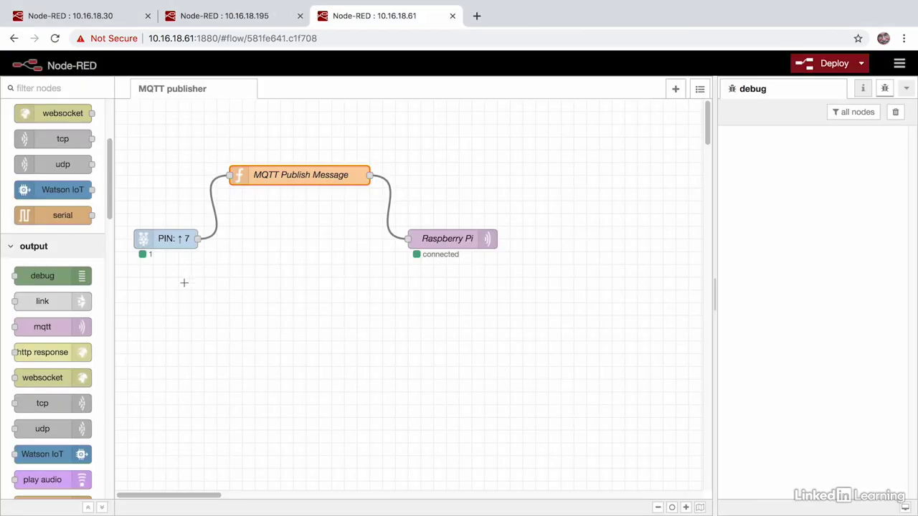
Examine the settings of the PIN 7 input node and the code in the MQTT Publish Message function node
double_click(159, 241)
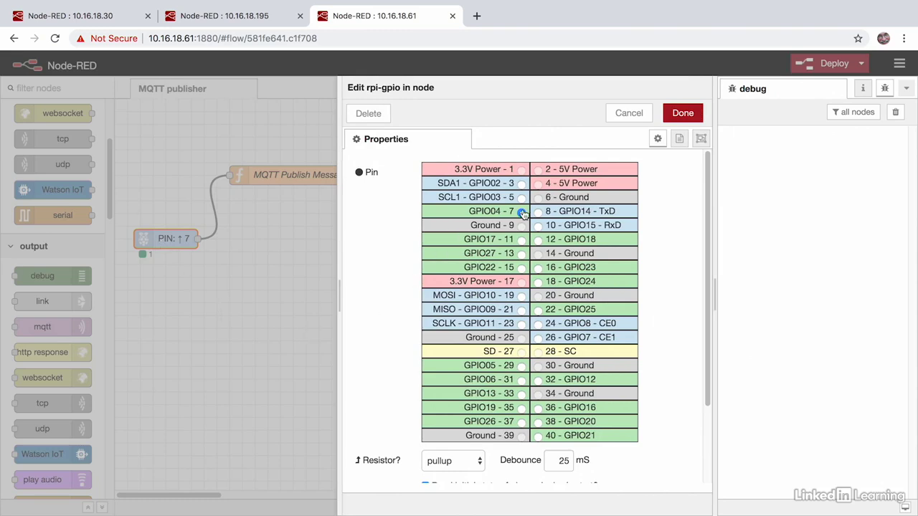
scroll(708, 280, down, 3)
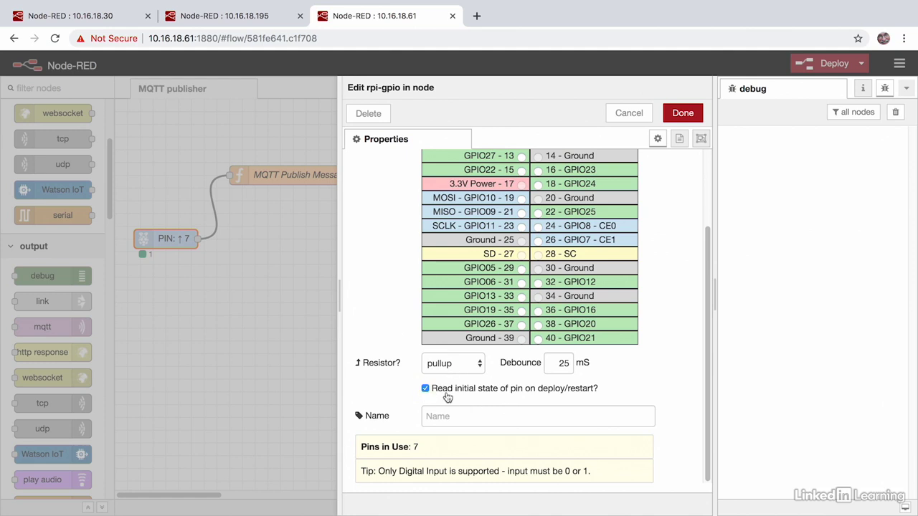
click(628, 115)
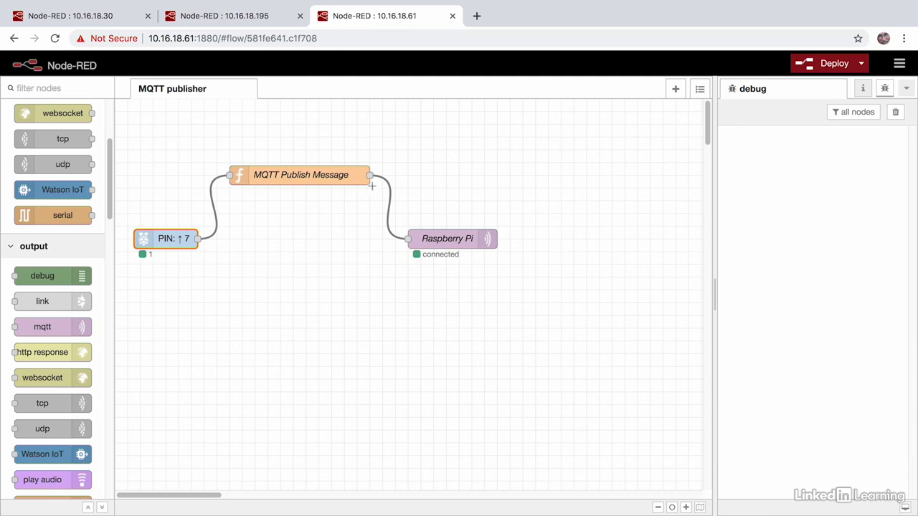
double_click(329, 175)
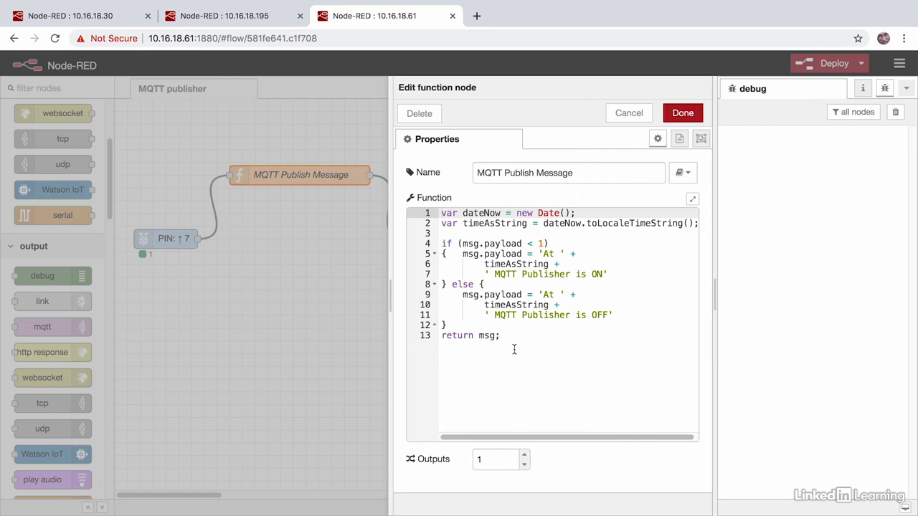
click(629, 113)
Examine the Raspberry Pi MQTT output node's properties and its broker connection settings without changing anything
click(448, 241)
double_click(448, 239)
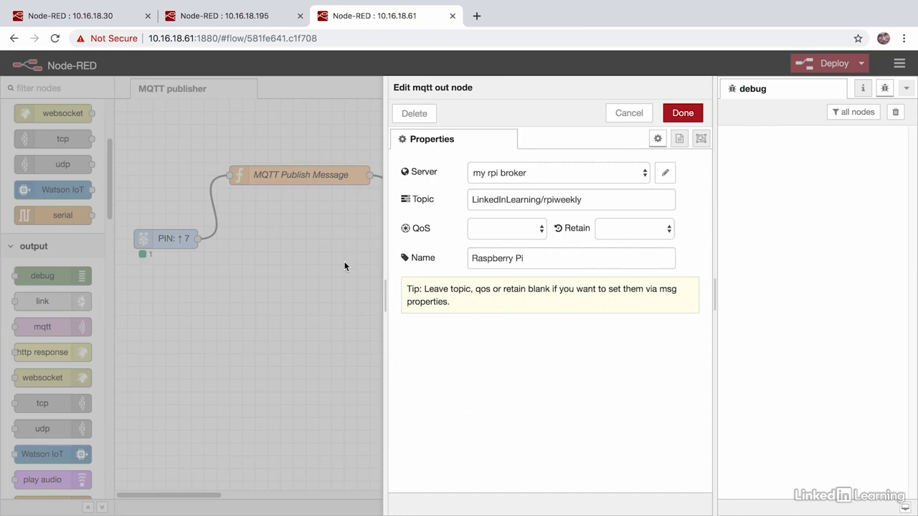
click(664, 172)
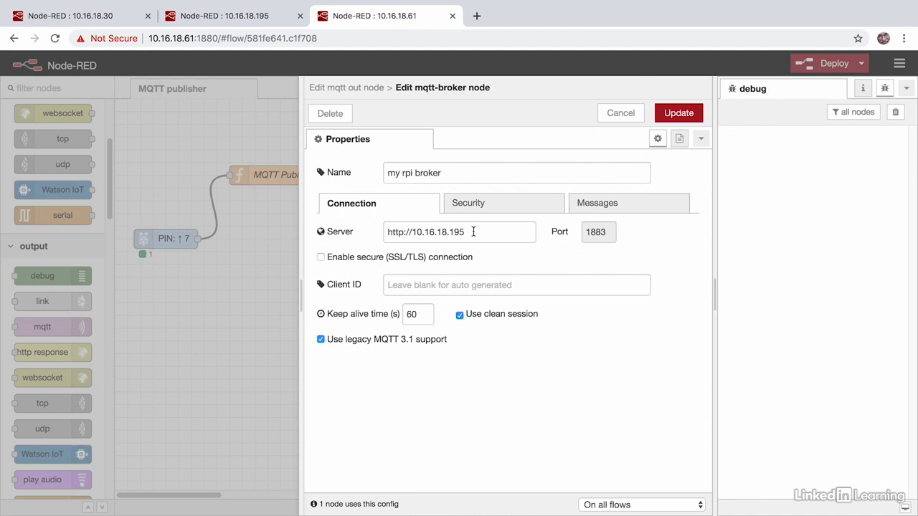
click(621, 112)
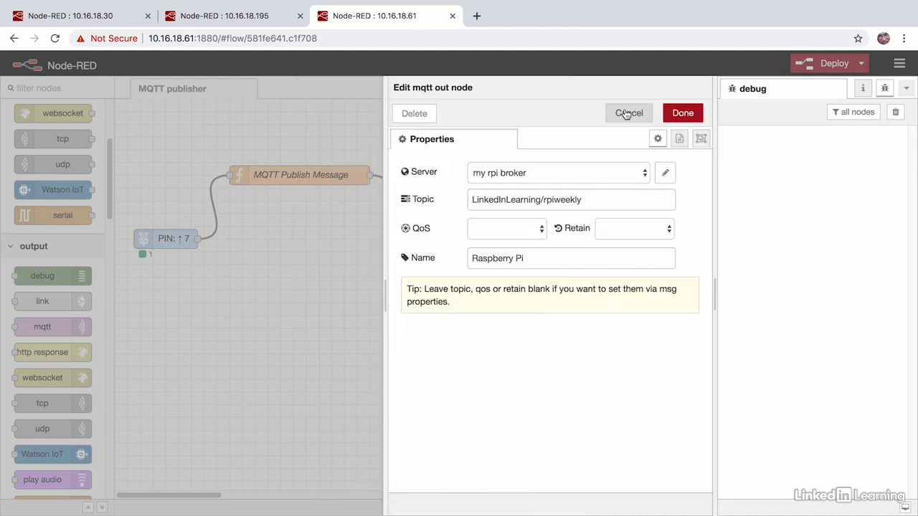
click(626, 113)
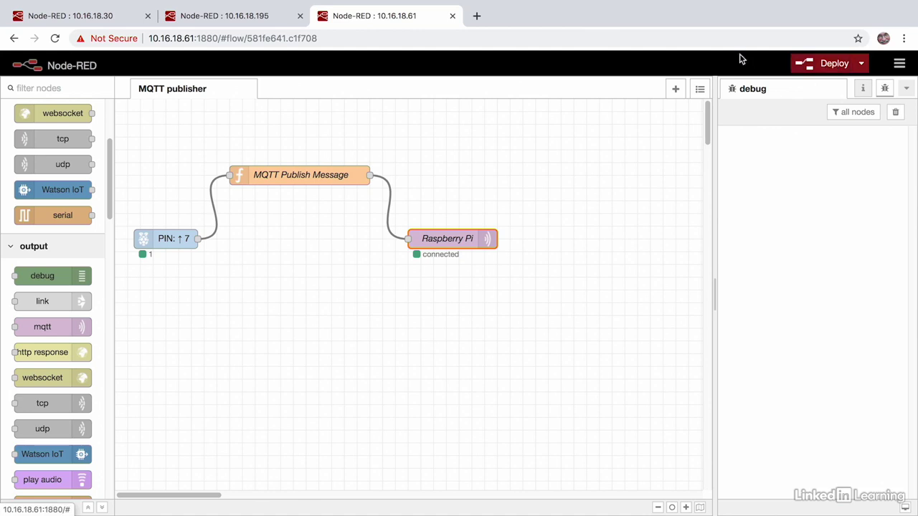
In the MQTT Client flow, examine the LinkedInLearning/rpiweekly input node's properties and its my rpi broker connection settings
click(85, 16)
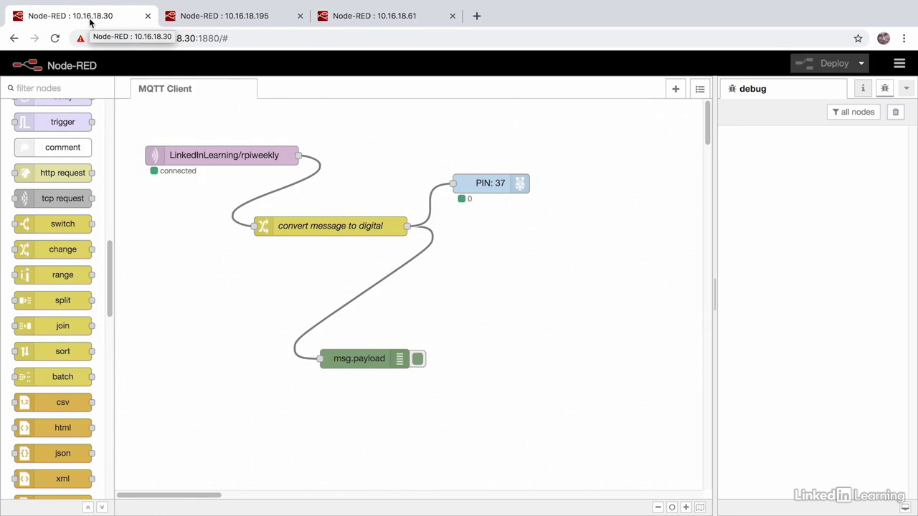
double_click(225, 157)
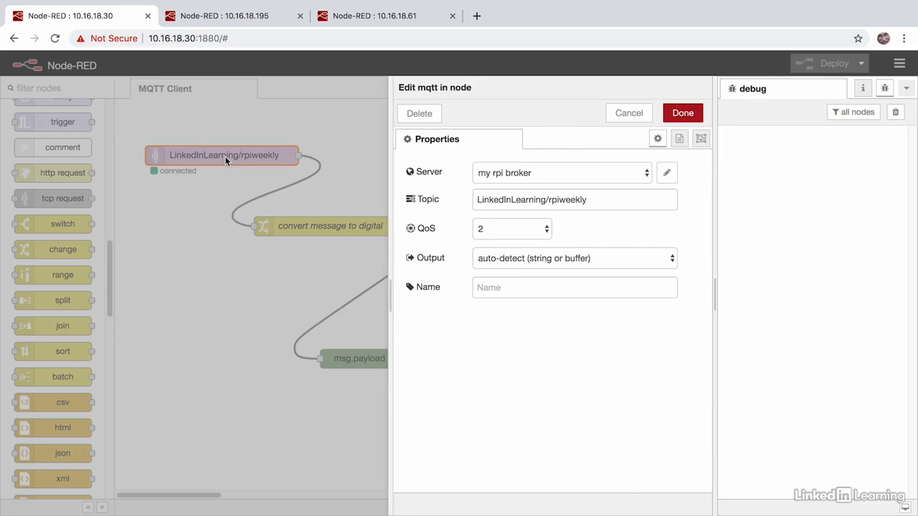
click(506, 178)
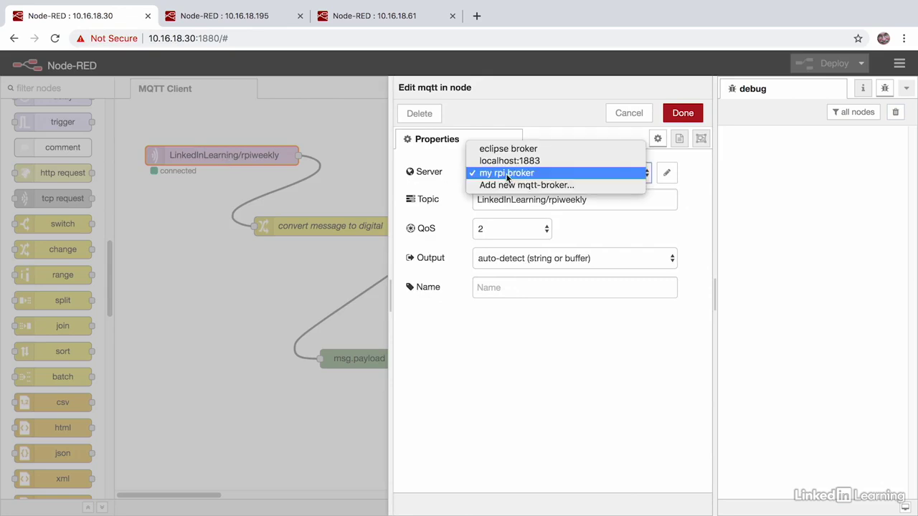
click(670, 180)
click(669, 179)
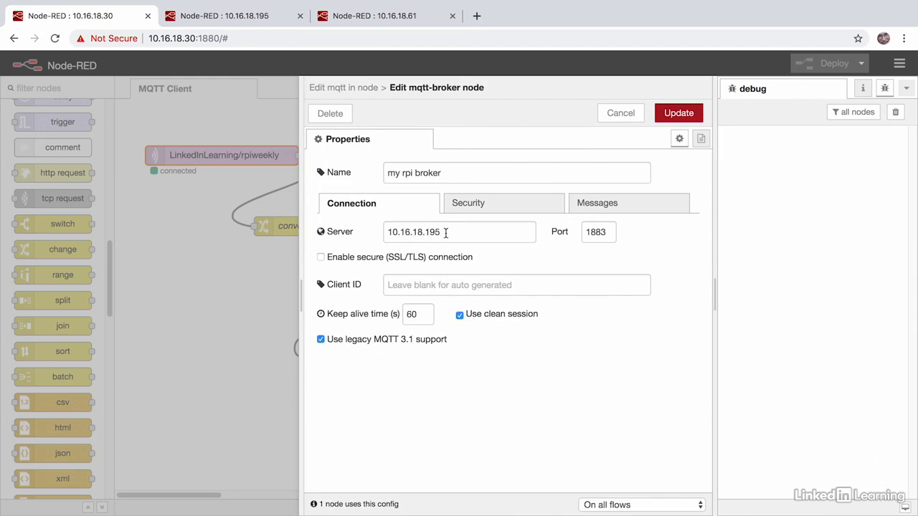
click(628, 116)
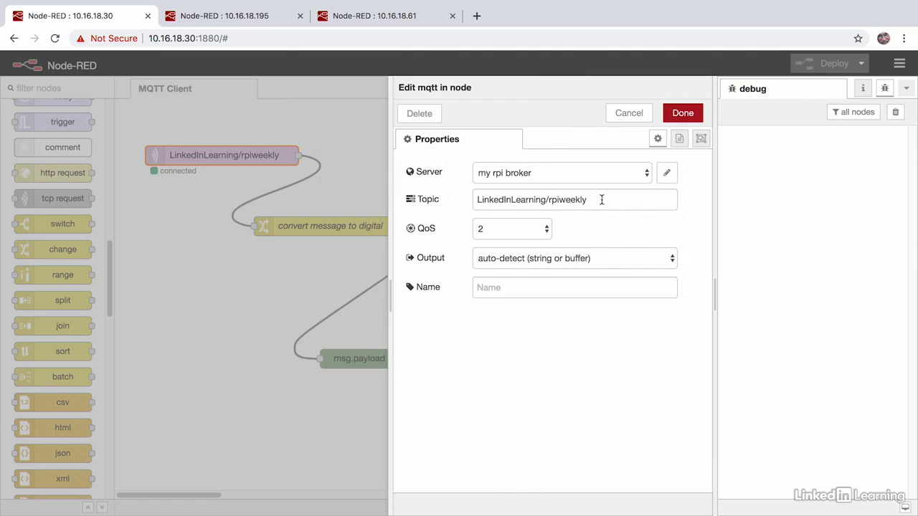
click(629, 115)
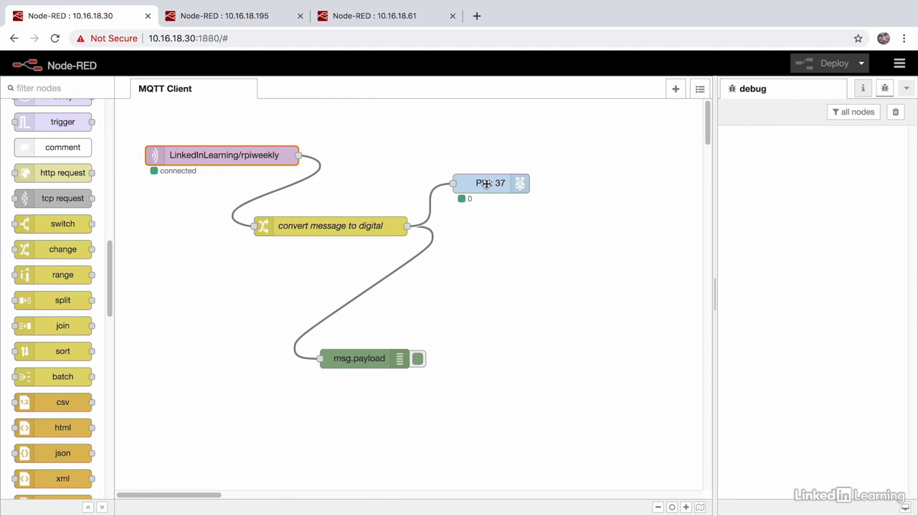
Examine the rules of the convert message to digital node and the pin settings of the PIN 37 output node without changing them
double_click(358, 227)
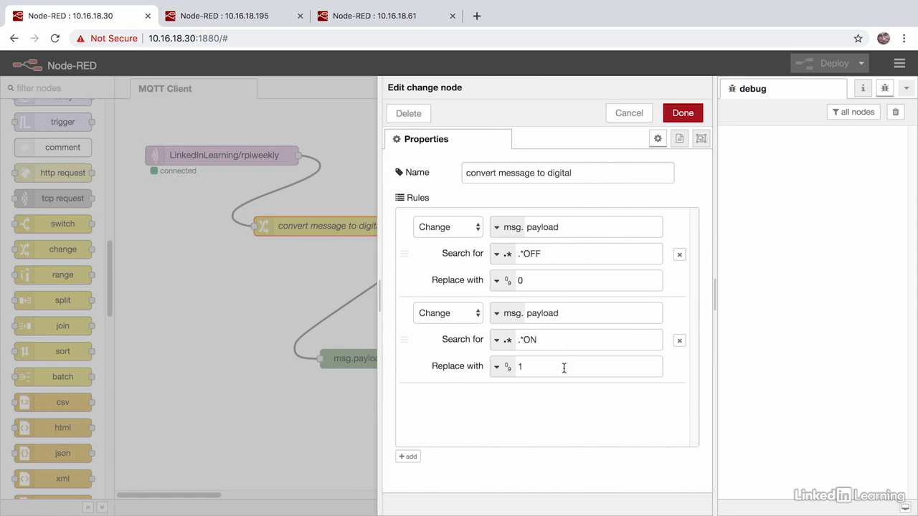
click(625, 115)
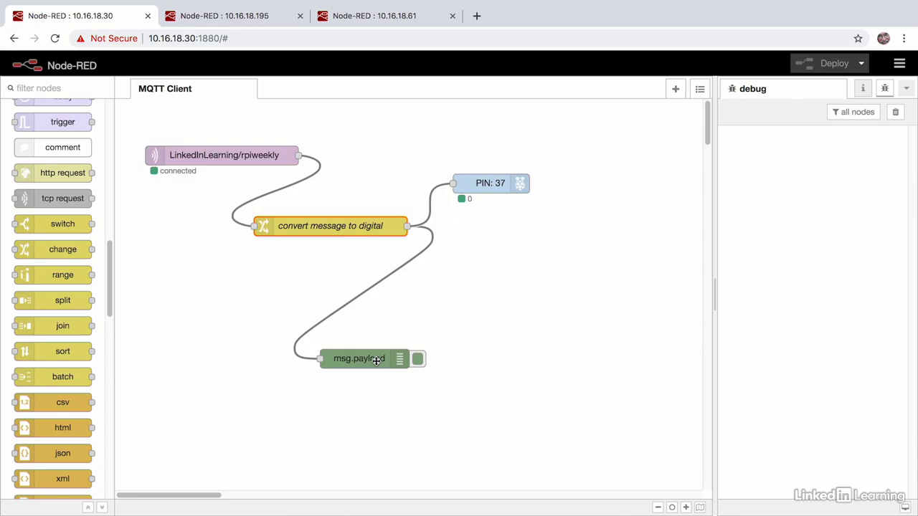
double_click(494, 183)
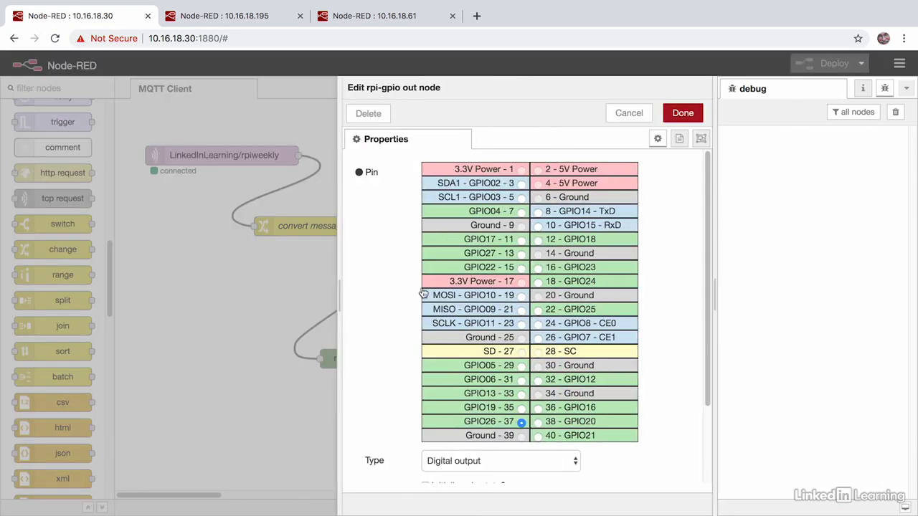
drag(705, 190, 706, 284)
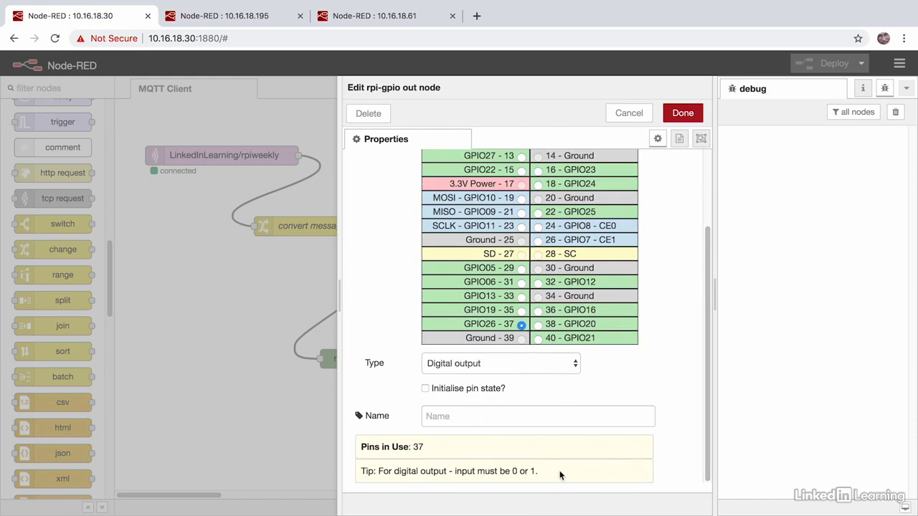
click(629, 112)
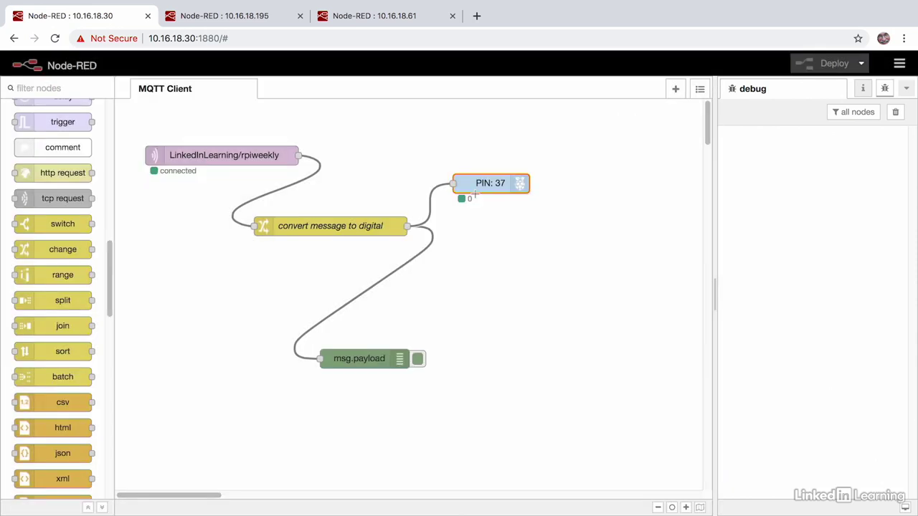
click(369, 226)
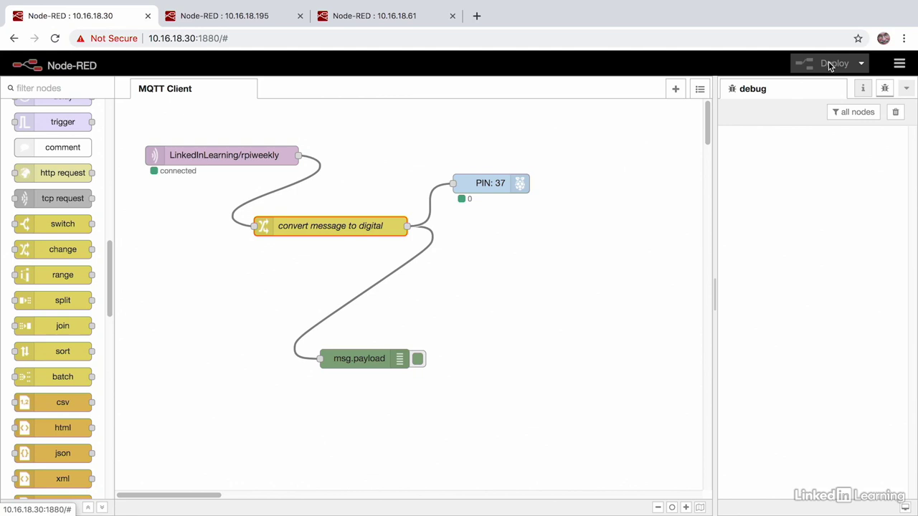
In the MQTT Broker flow on 10.16.18.195, search the installable palette modules for mqtt to check node-red-contrib-mqtt-broker, and close the settings
click(245, 20)
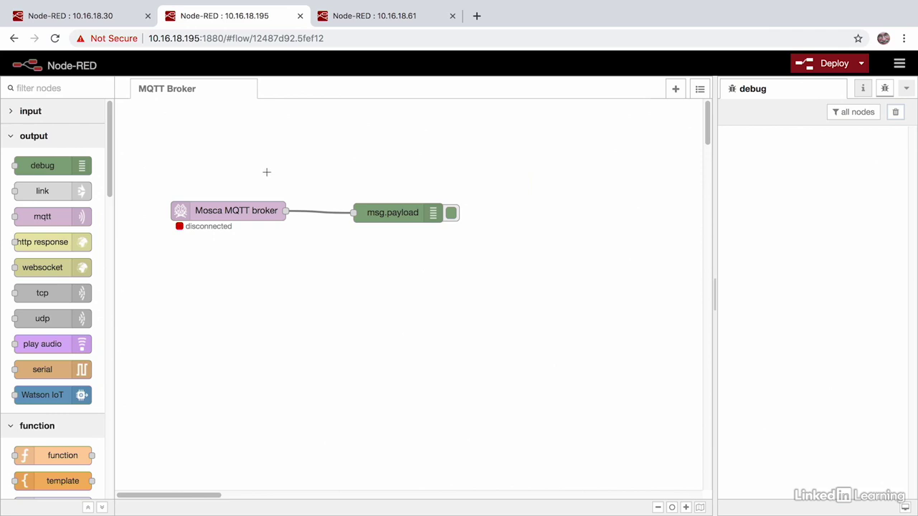
click(898, 64)
mouse_move(836, 235)
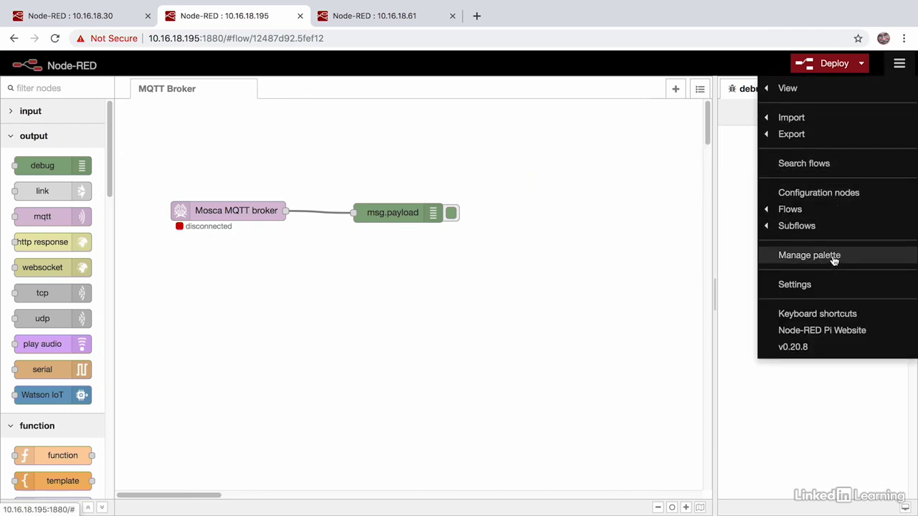
click(832, 256)
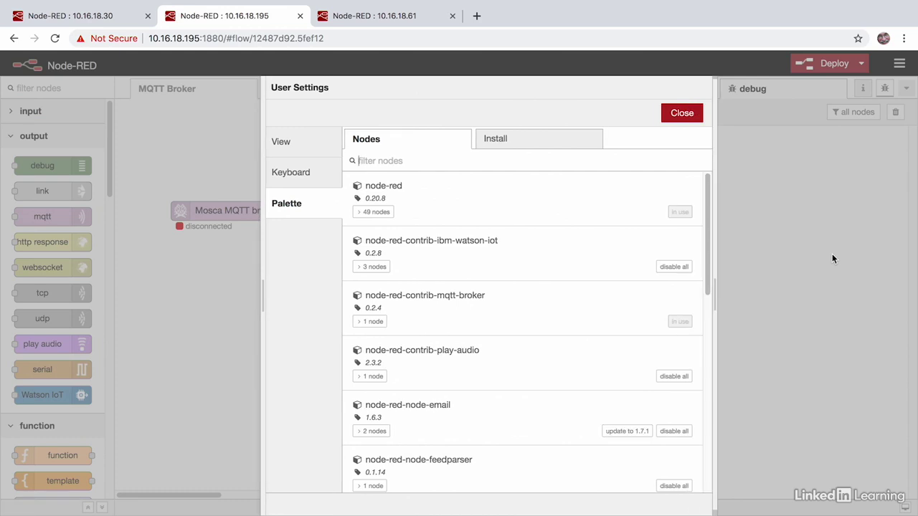
click(521, 141)
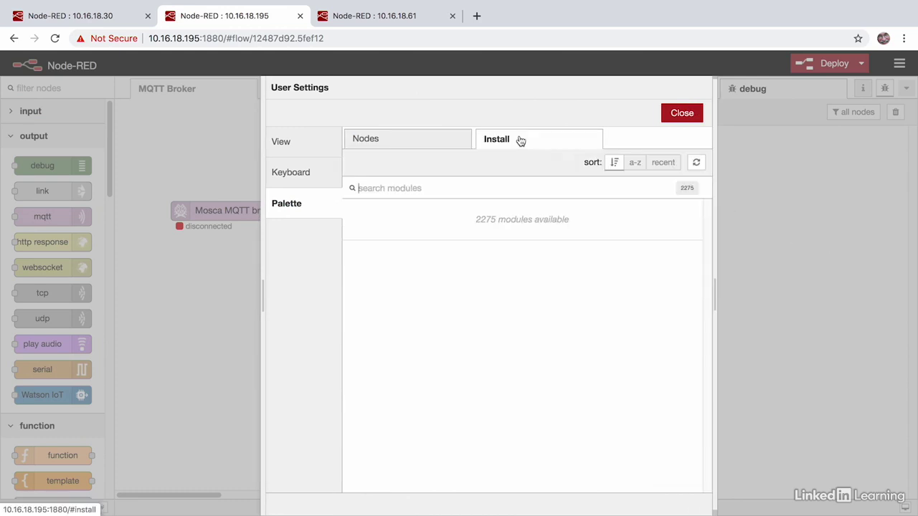
click(469, 188)
text(mqtt)
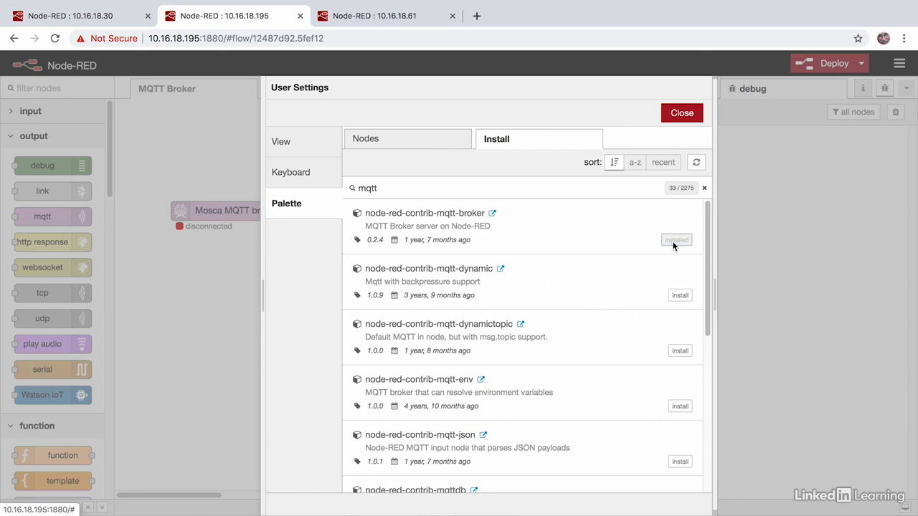
click(682, 114)
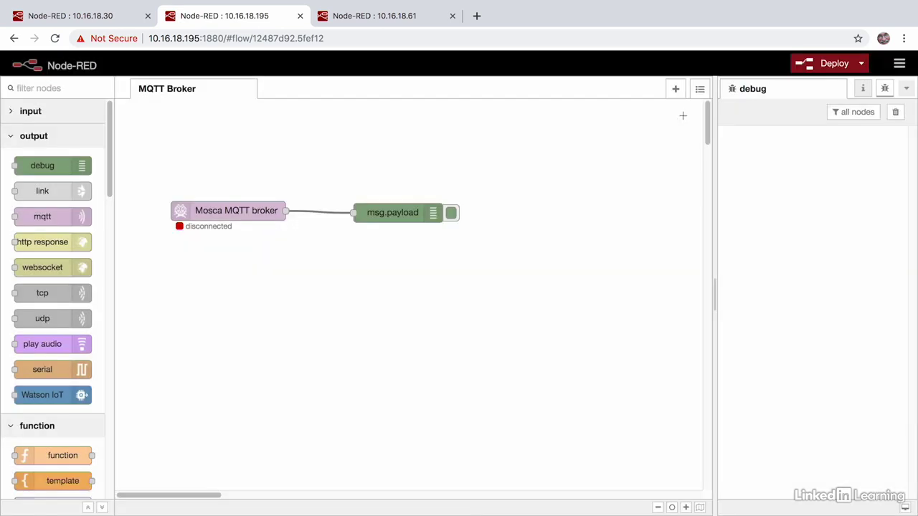
Filter the node palette for mosca, place a mosca node below the existing broker node, and delete that new node
click(48, 88)
text(mosca)
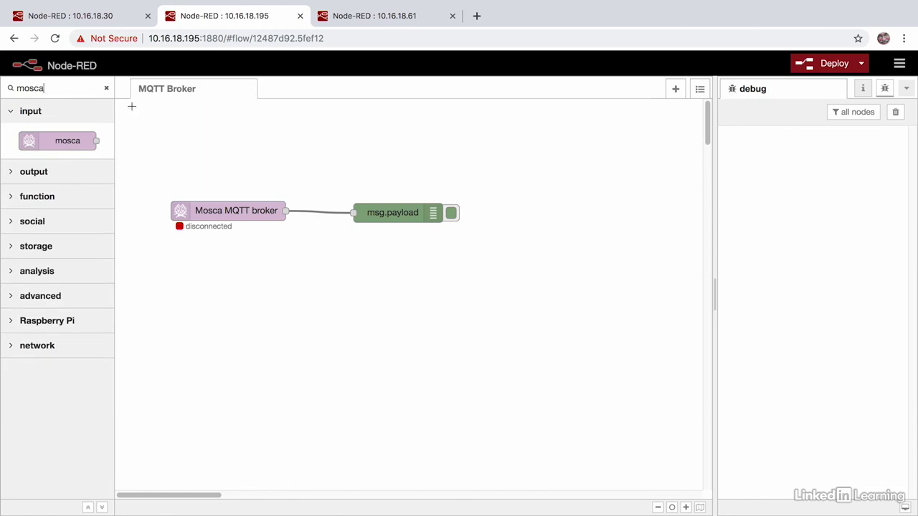
mouse_move(67, 140)
drag(67, 140, 274, 294)
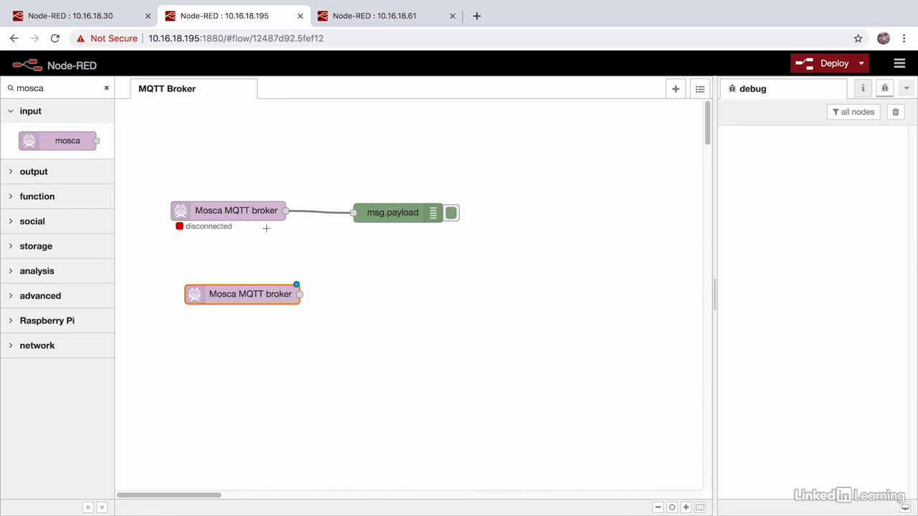
drag(265, 296, 180, 373)
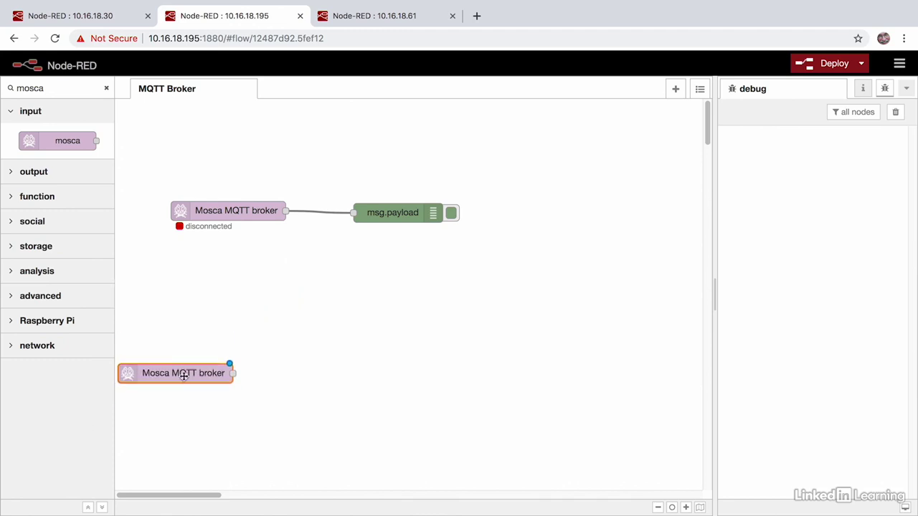
key(Delete)
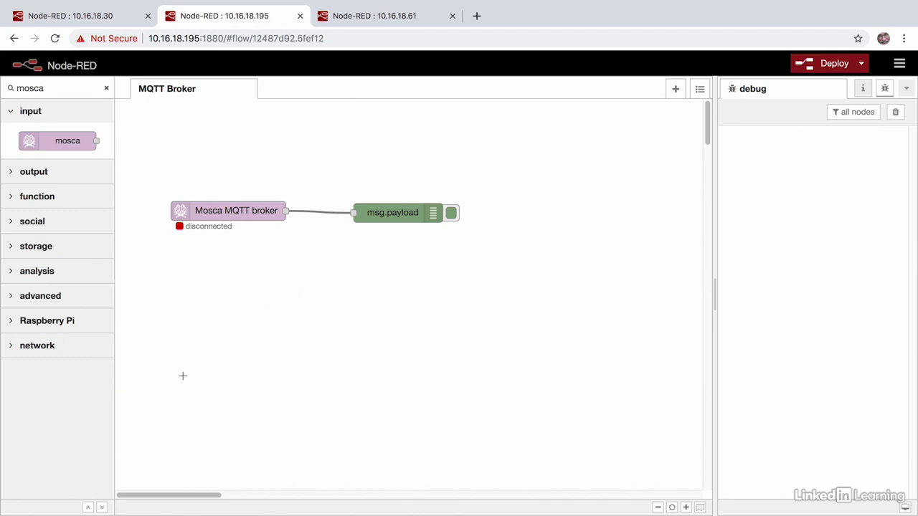
Examine the port, database and login properties of the existing Mosca MQTT broker node without changing anything
double_click(241, 212)
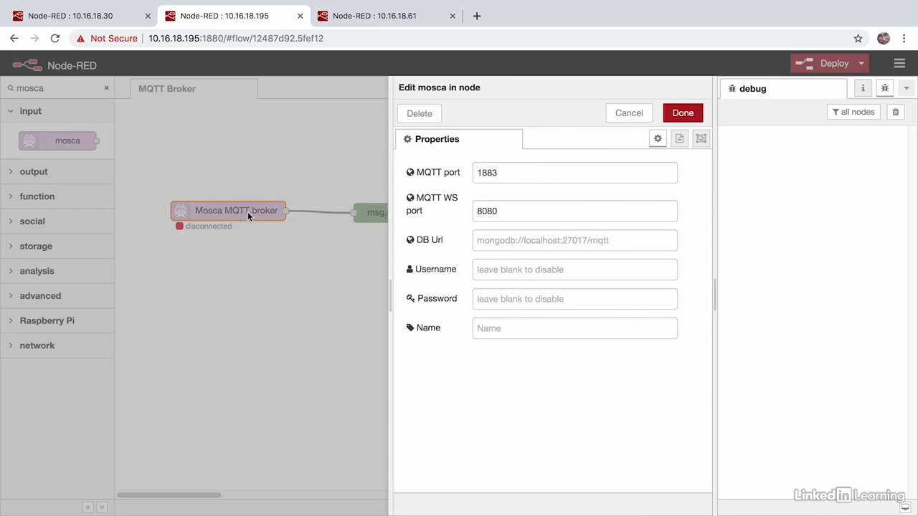
click(623, 115)
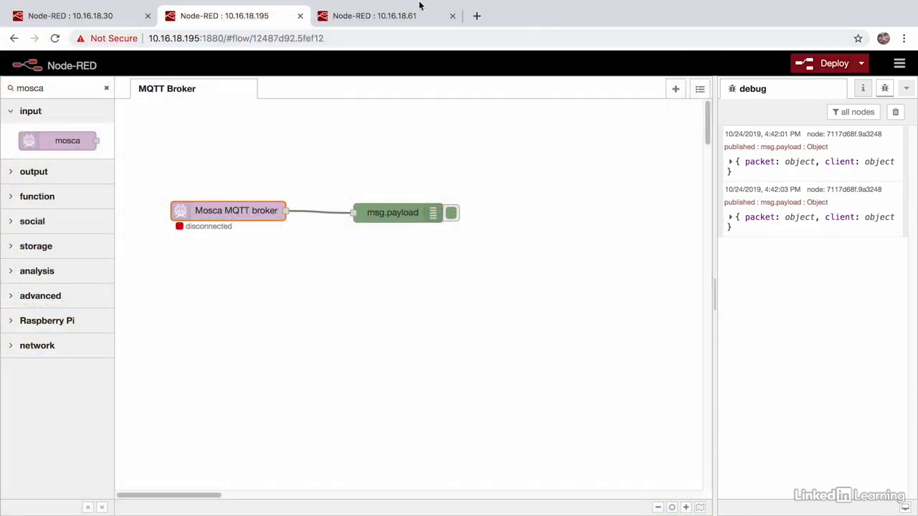
Review the debug messages in the MQTT publisher flow, and clear the debug messages in the MQTT Broker and MQTT Client flows
click(387, 15)
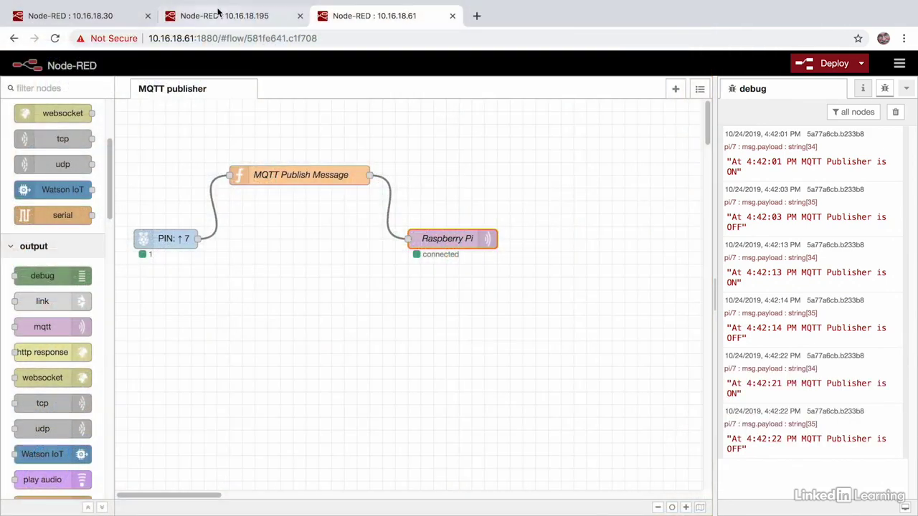
click(222, 15)
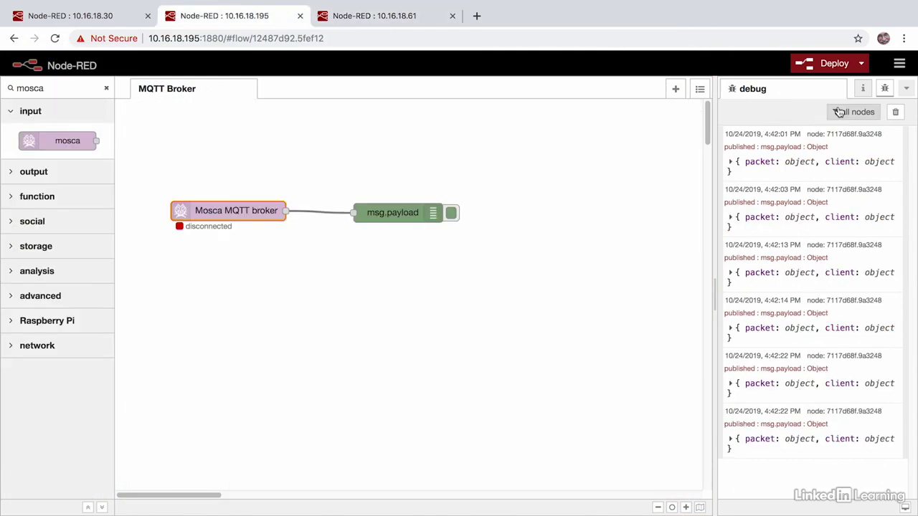
click(895, 112)
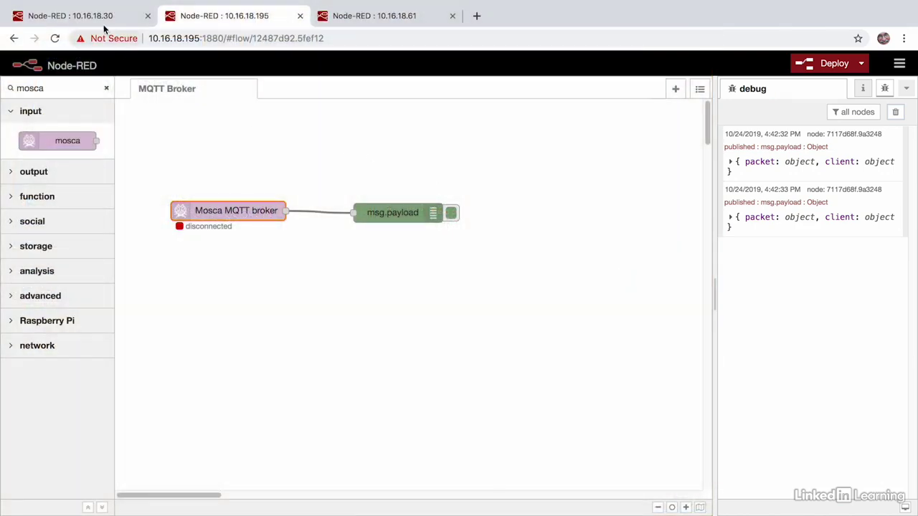
click(99, 18)
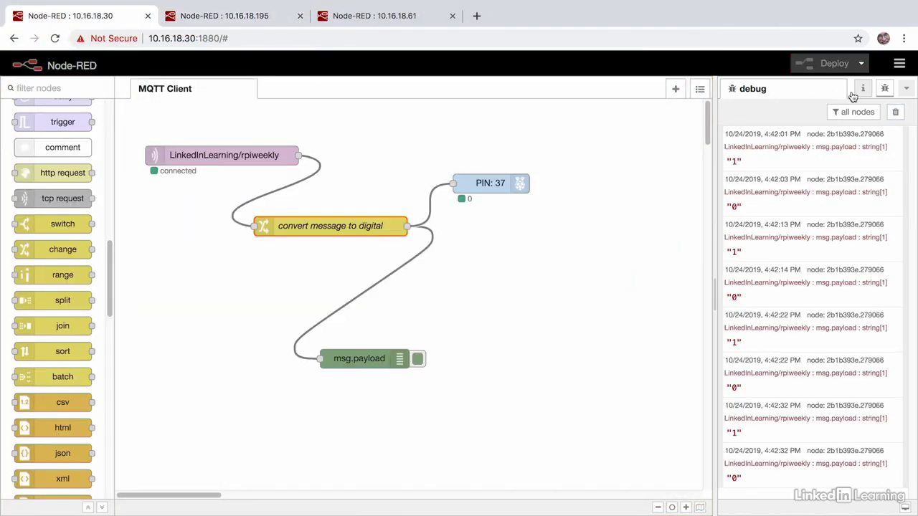
click(895, 112)
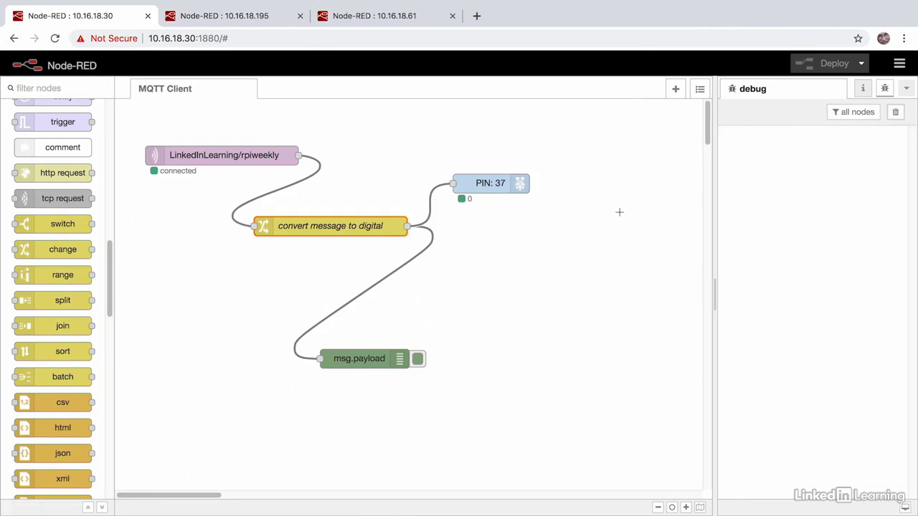